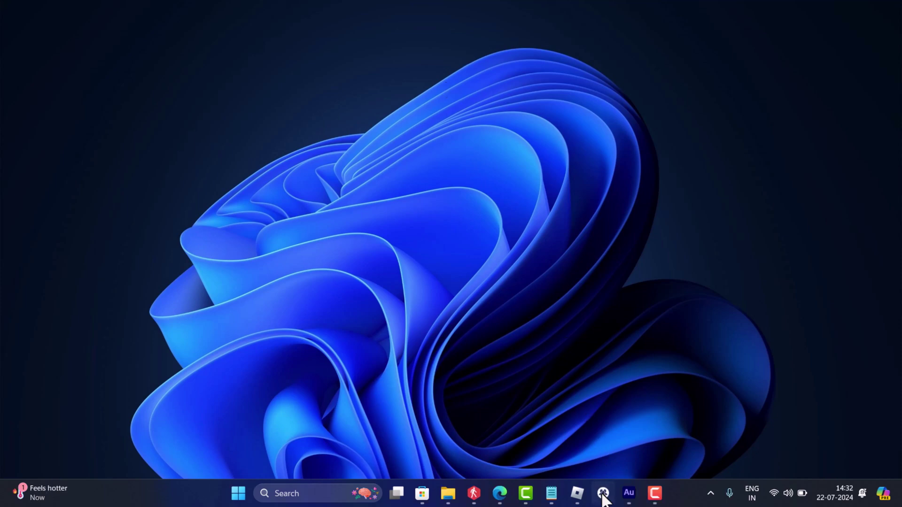
Step: Review the Reddit false-positive post and the Malwarebytes forum topic about the app
click(604, 493)
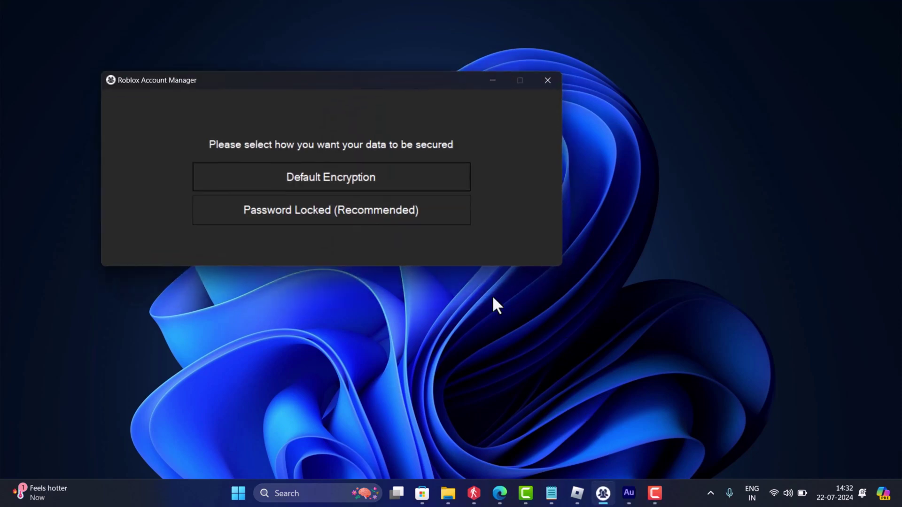
click(493, 81)
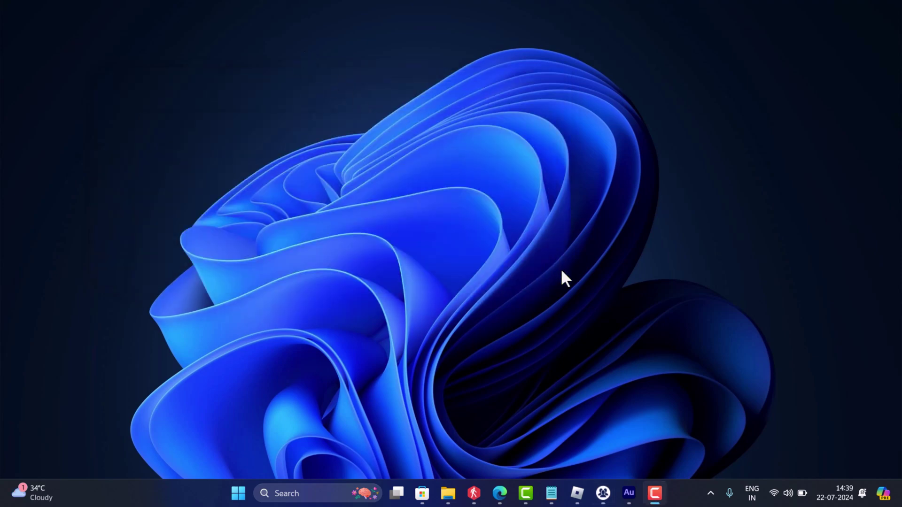
click(499, 494)
click(600, 437)
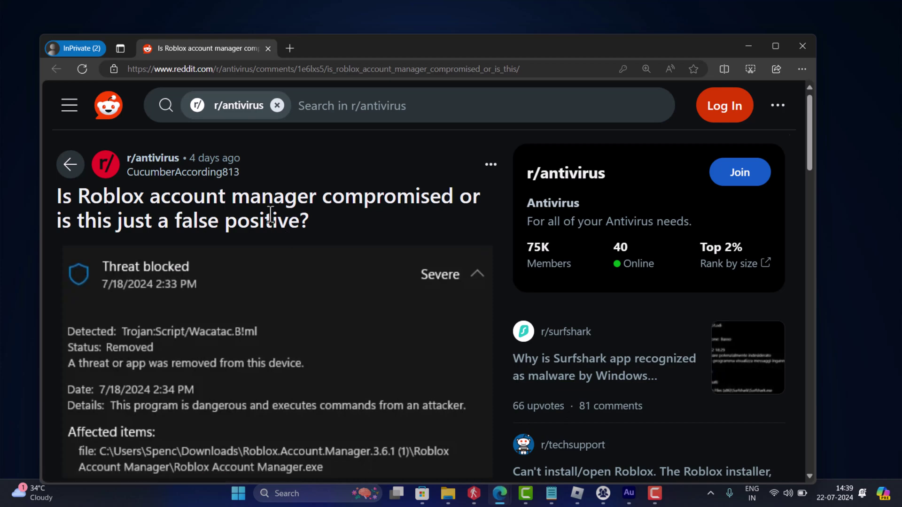
triple_click(269, 215)
drag(811, 153, 810, 174)
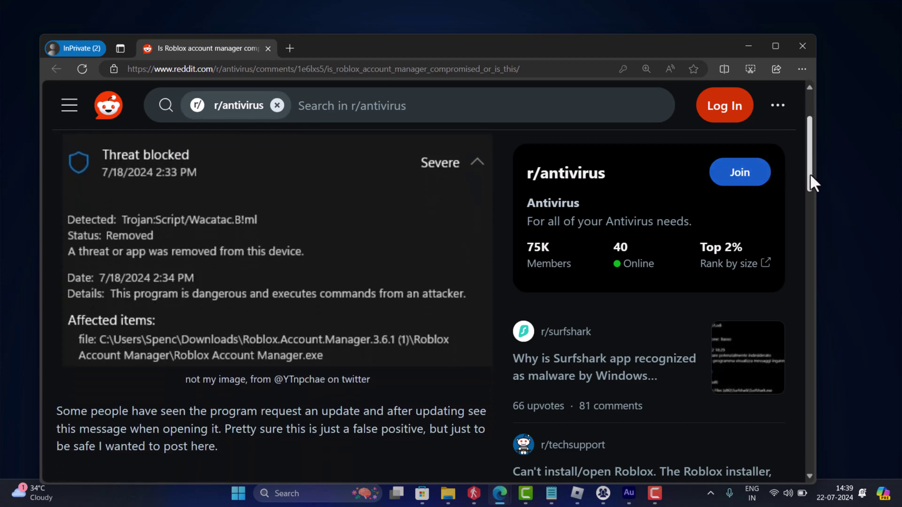
click(748, 46)
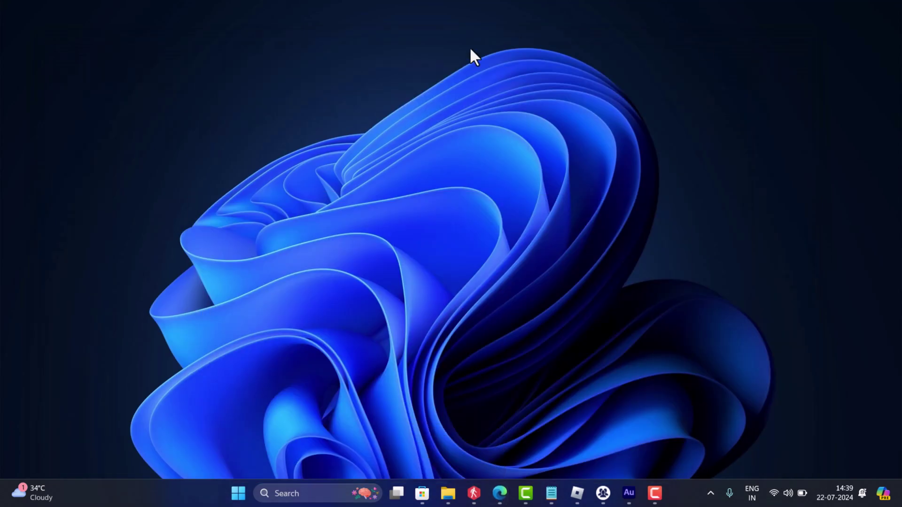
mouse_move(499, 493)
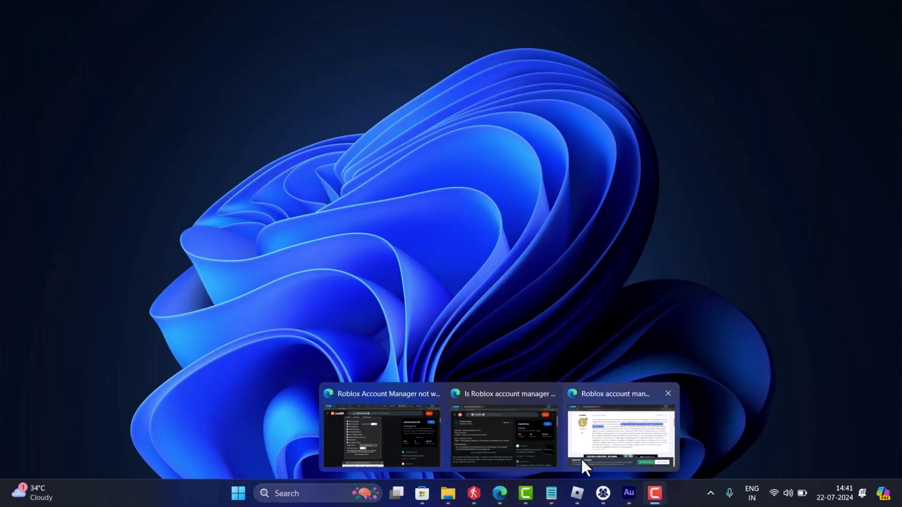
click(582, 457)
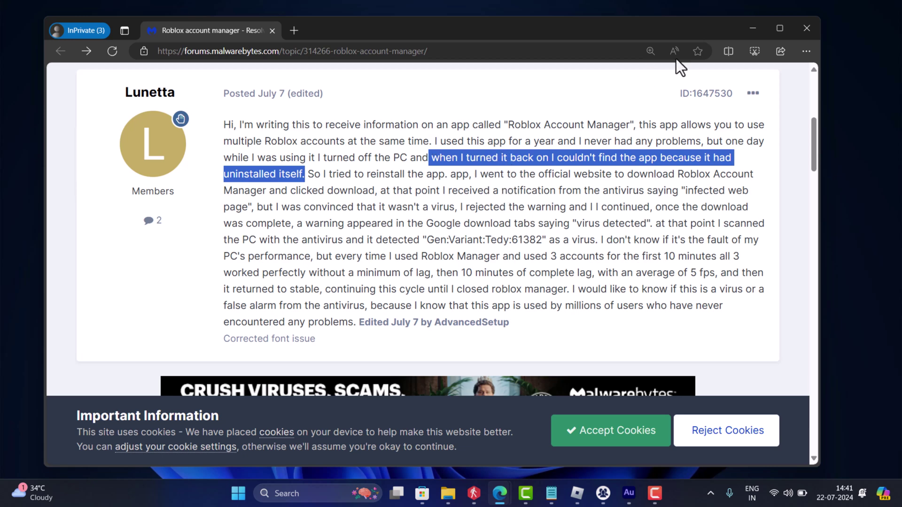
click(754, 29)
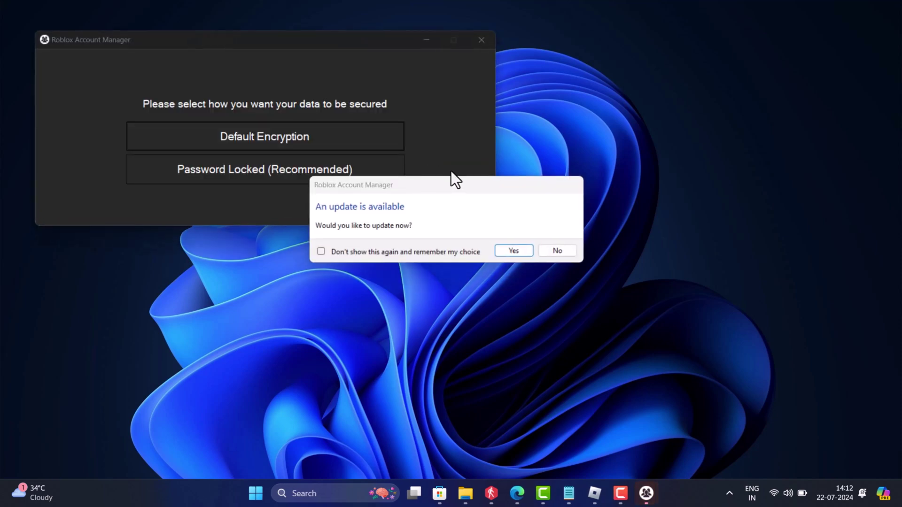
Step: Answer No to the update prompt and start a Windows Security Quick scan
drag(437, 185, 442, 170)
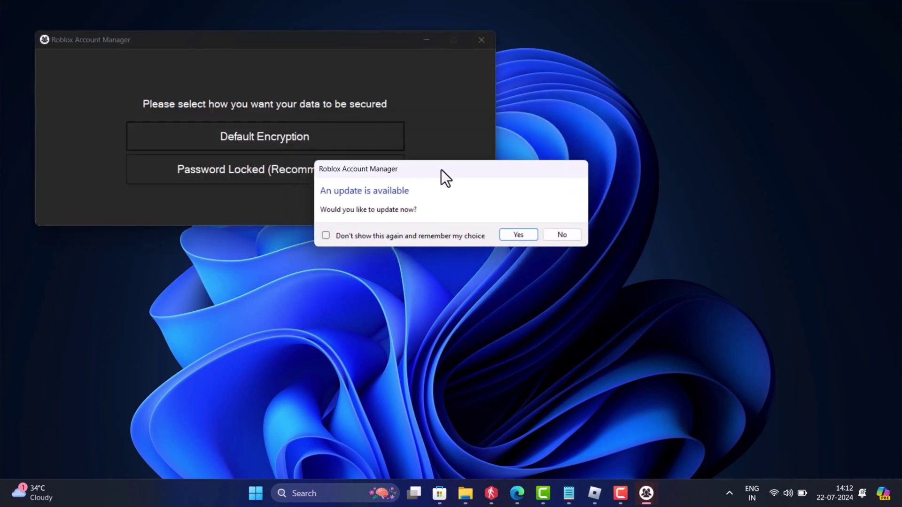
click(562, 234)
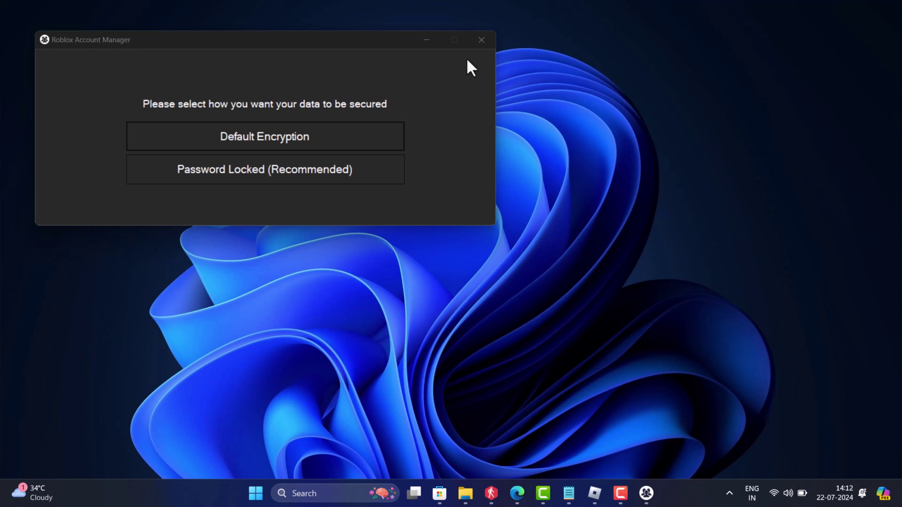
click(427, 41)
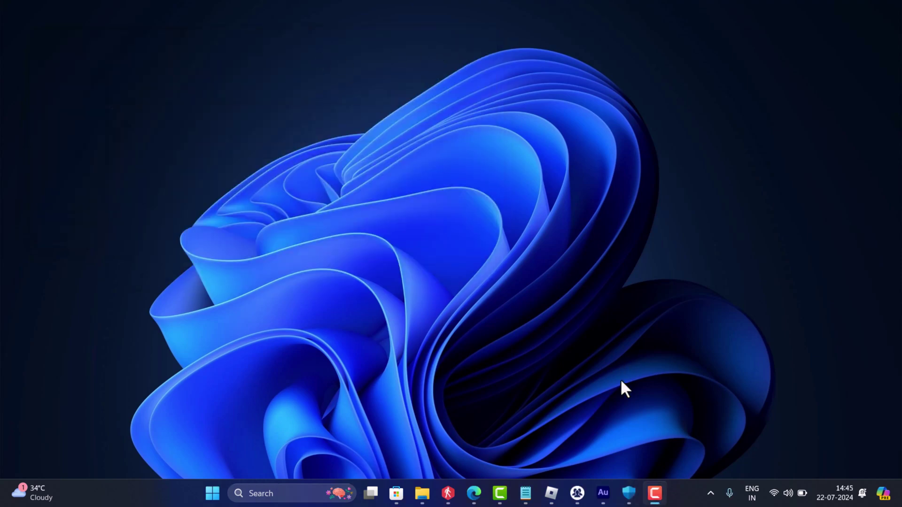
click(630, 494)
click(254, 203)
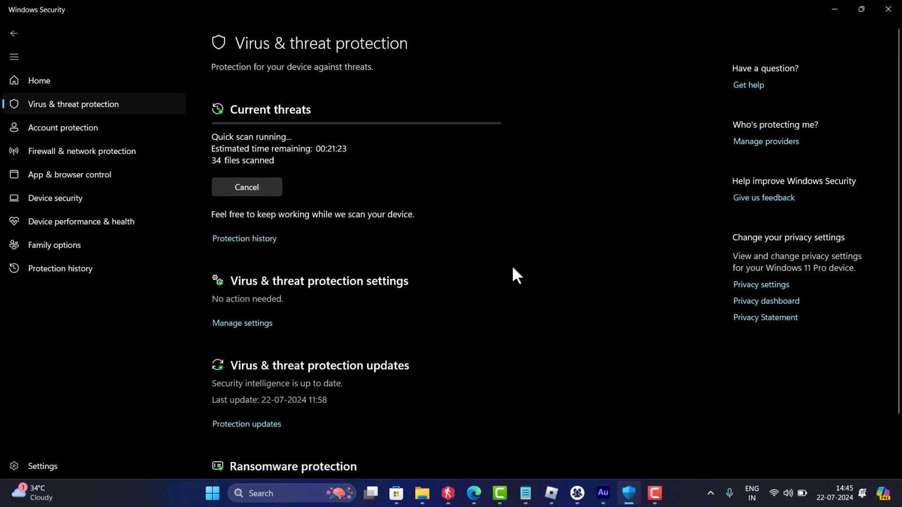
key(super+d)
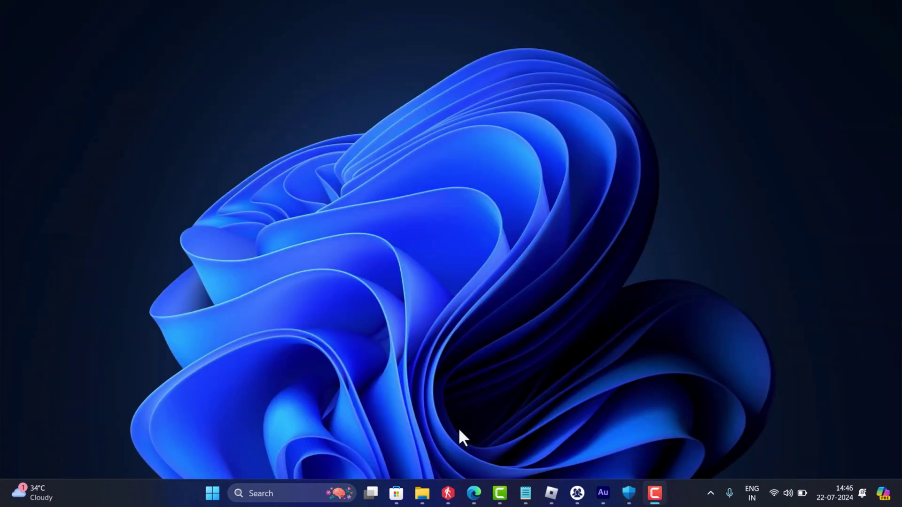
click(610, 438)
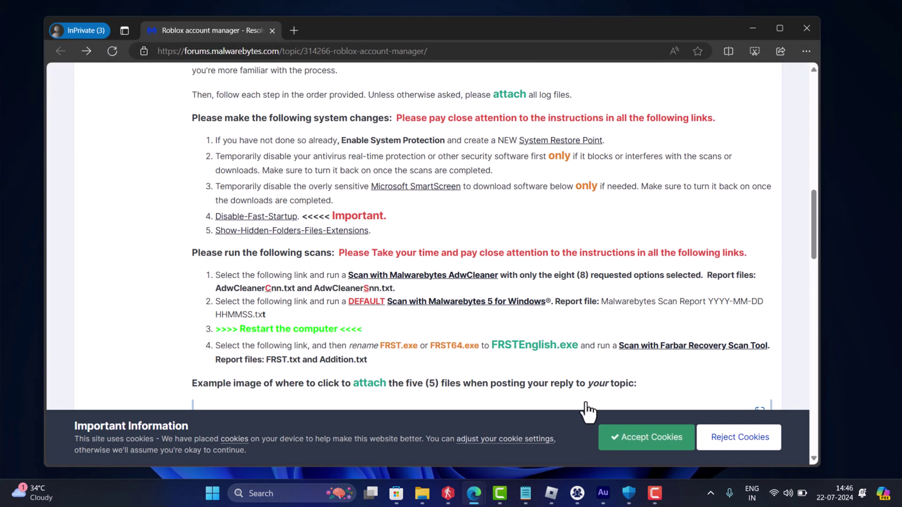
drag(190, 118, 610, 383)
click(674, 371)
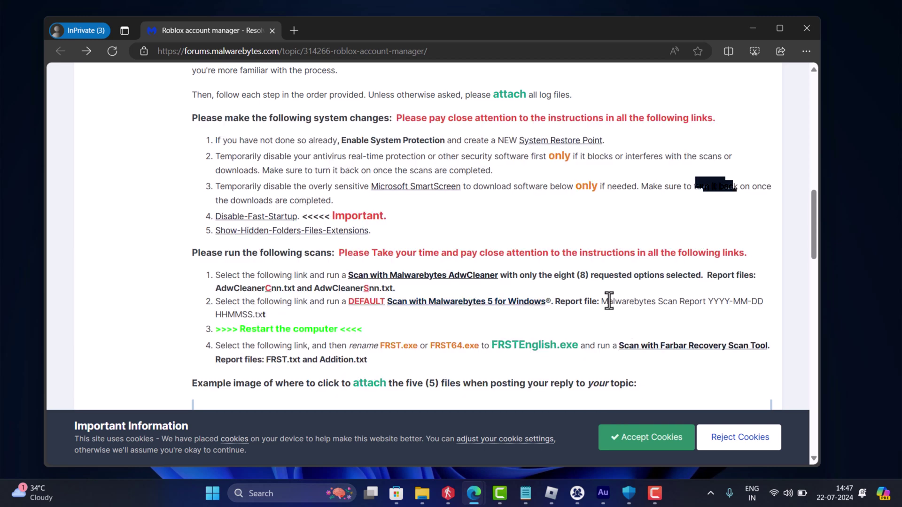
click(754, 30)
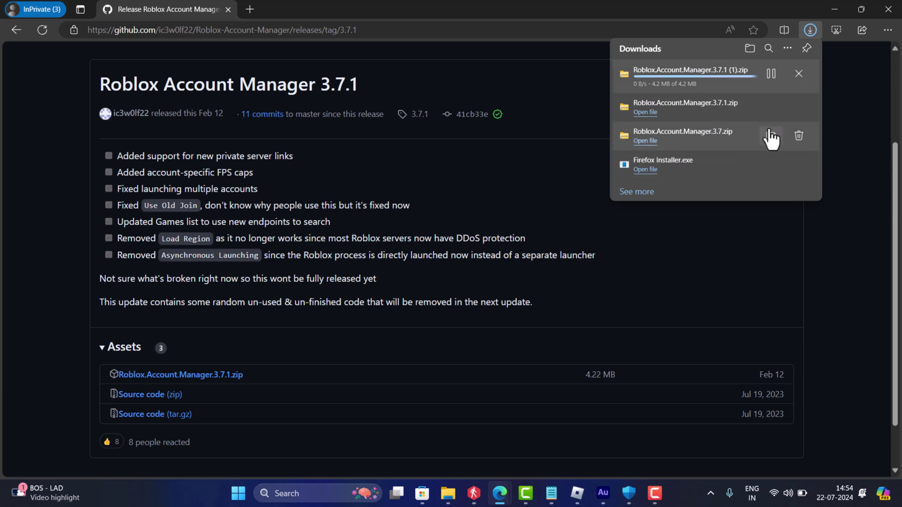
Step: Show Roblox.Account.Manager.3.7.zip in its Downloads folder from Edge's download list
click(771, 135)
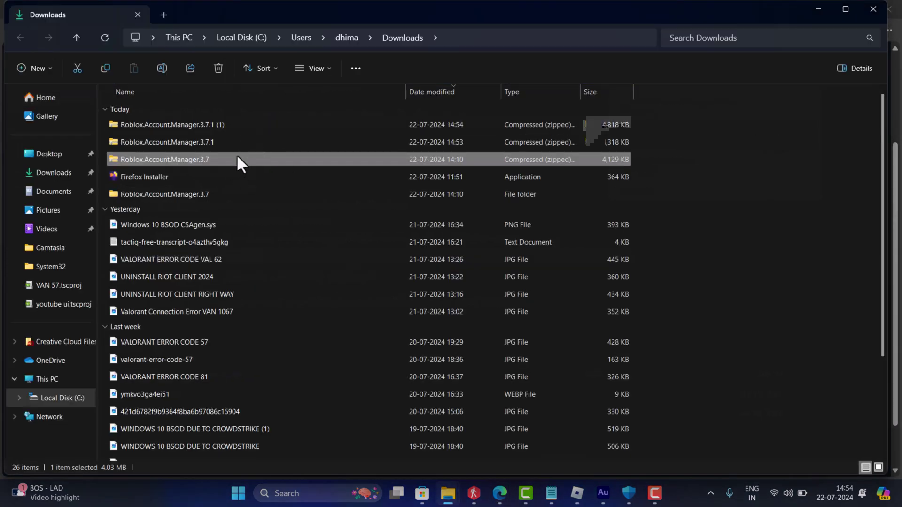
Step: Run Roblox Account Manager.exe from the Roblox.Account.Manager.3.7 subfolder in Downloads
double_click(225, 194)
double_click(198, 125)
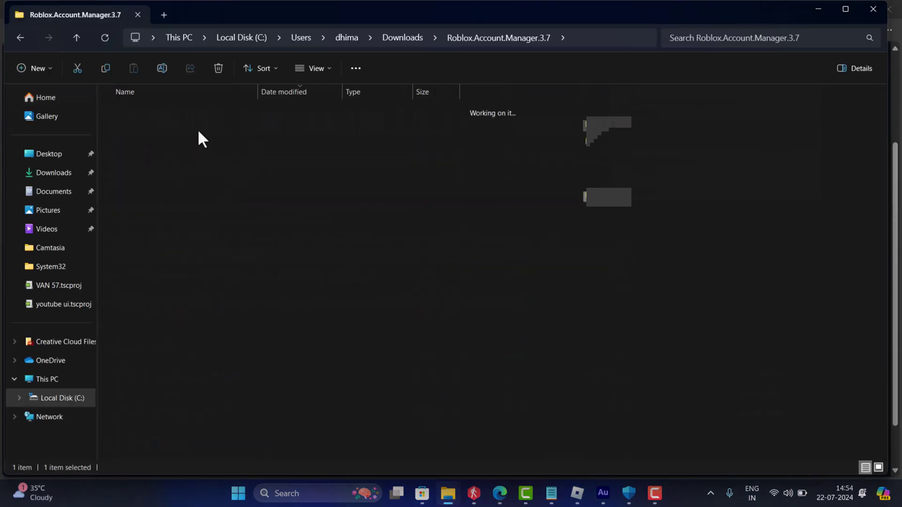
double_click(186, 238)
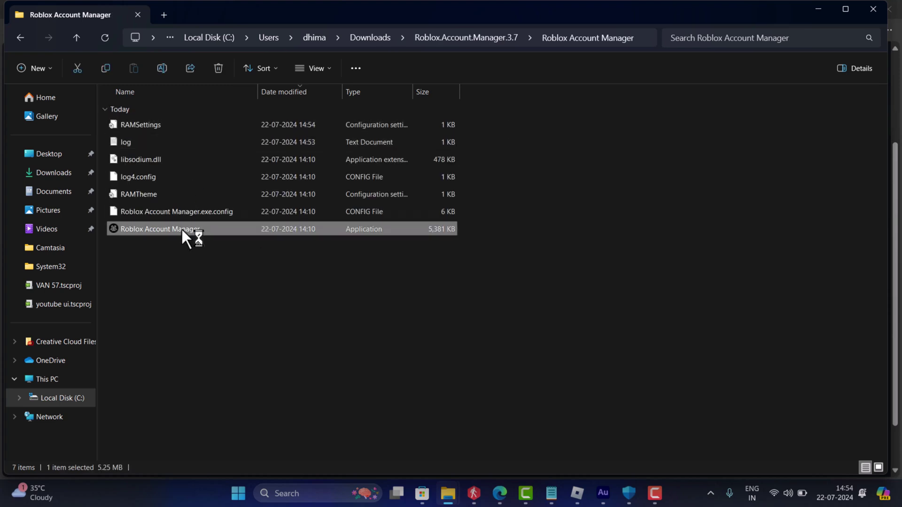